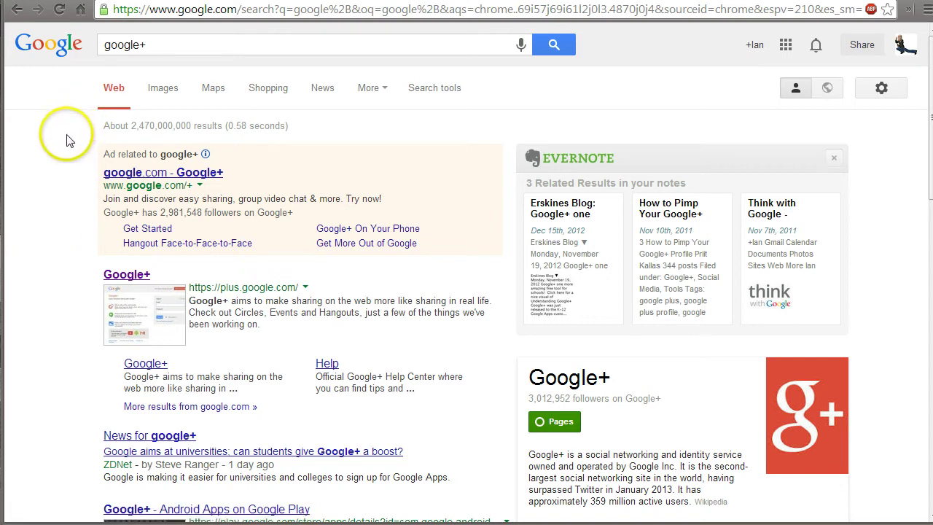
Open the Google Account creation page at accounts.google.com/SignUp and review the form from the name fields to the terms agreement
left_click(177, 2)
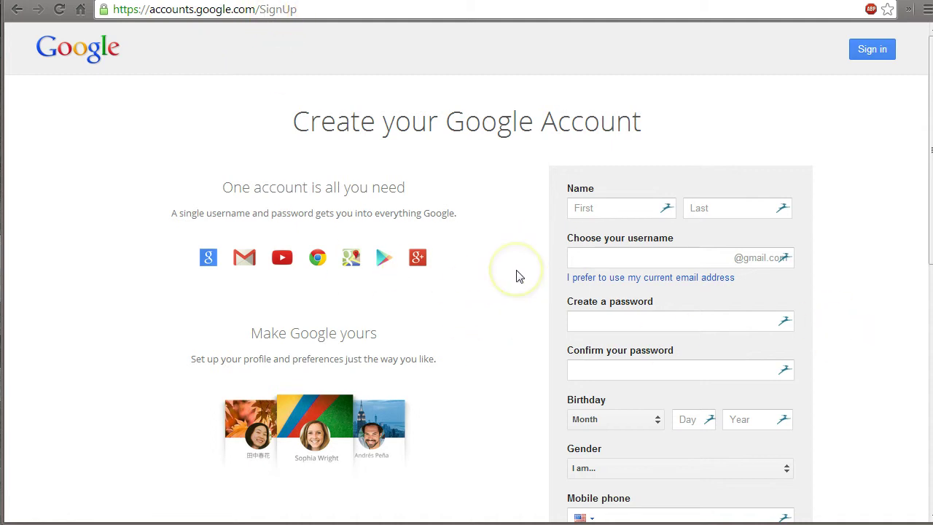
scroll(516, 276, "down", 1)
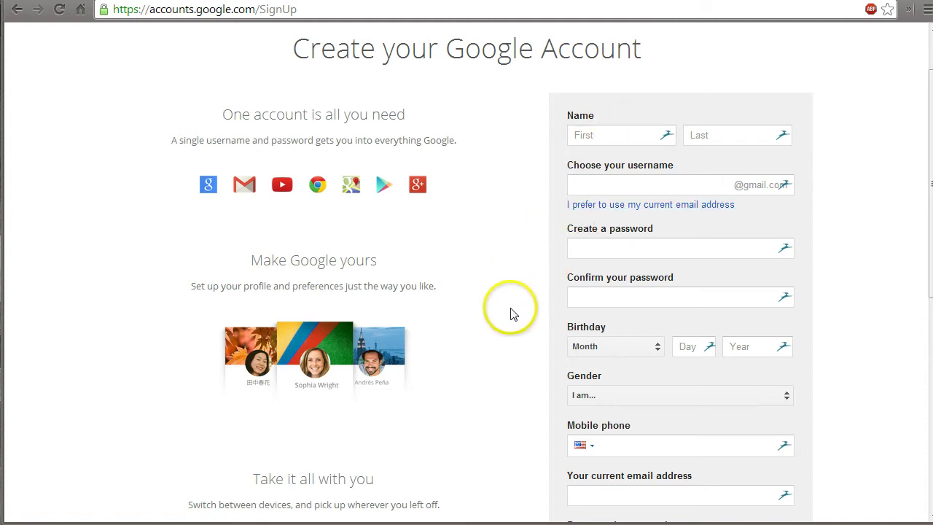
scroll(512, 314, "down", 1)
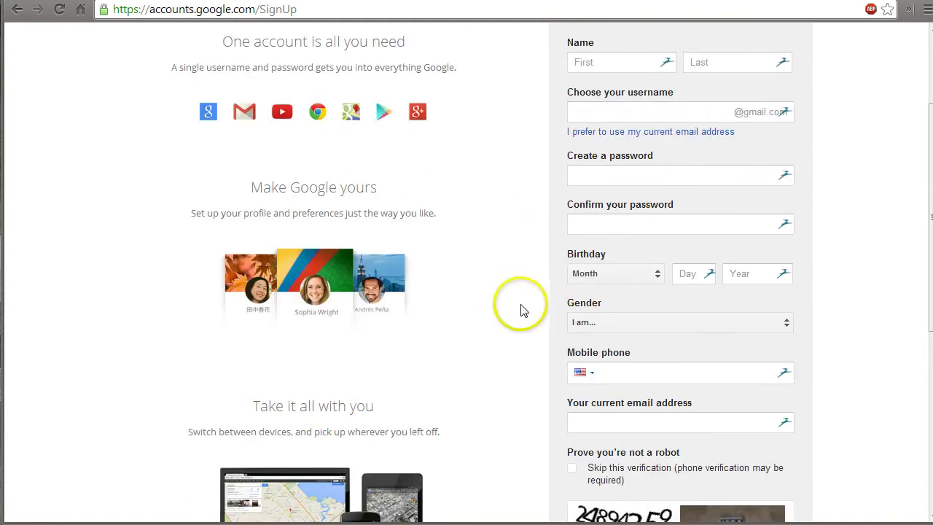
scroll(516, 354, "down", 2)
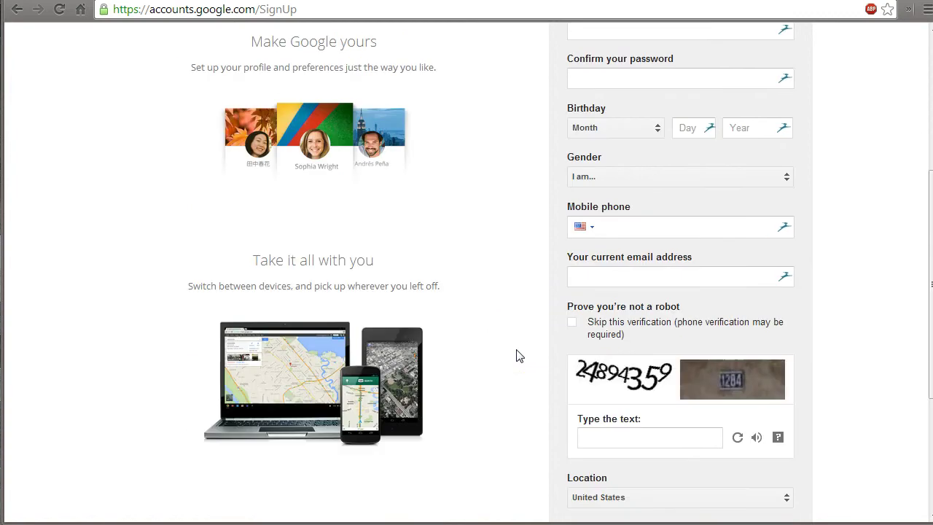
left_click(683, 225)
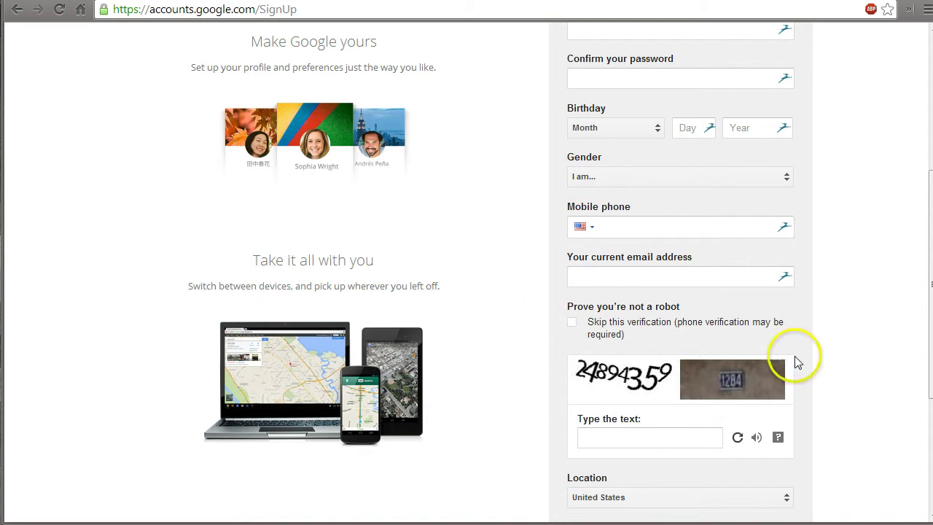
scroll(521, 340, "down", 3)
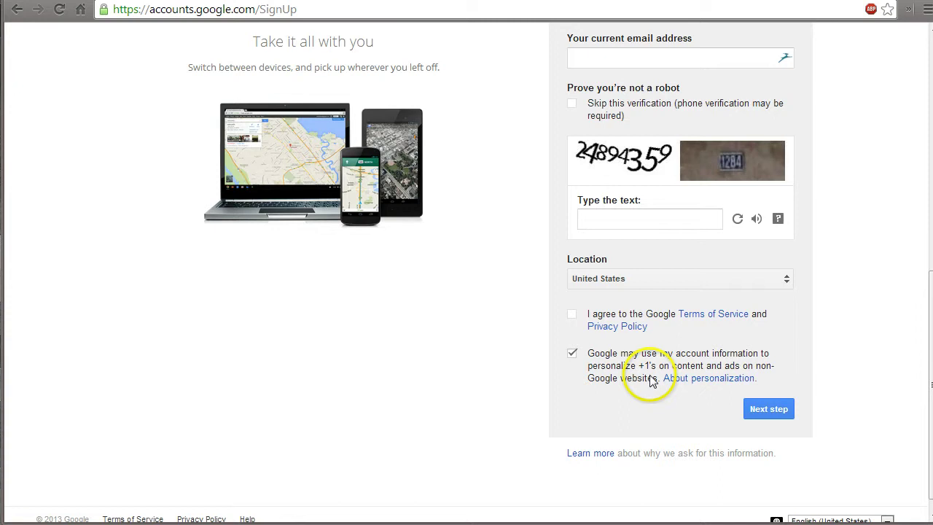
scroll(544, 373, "up", 6)
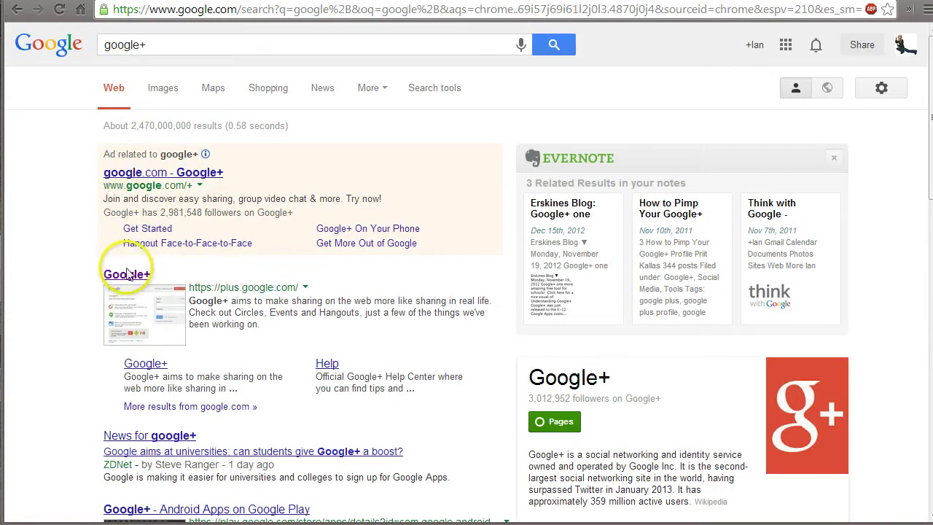
Open Google+ from the plus.google.com search result and go to your own profile page
left_click(127, 277)
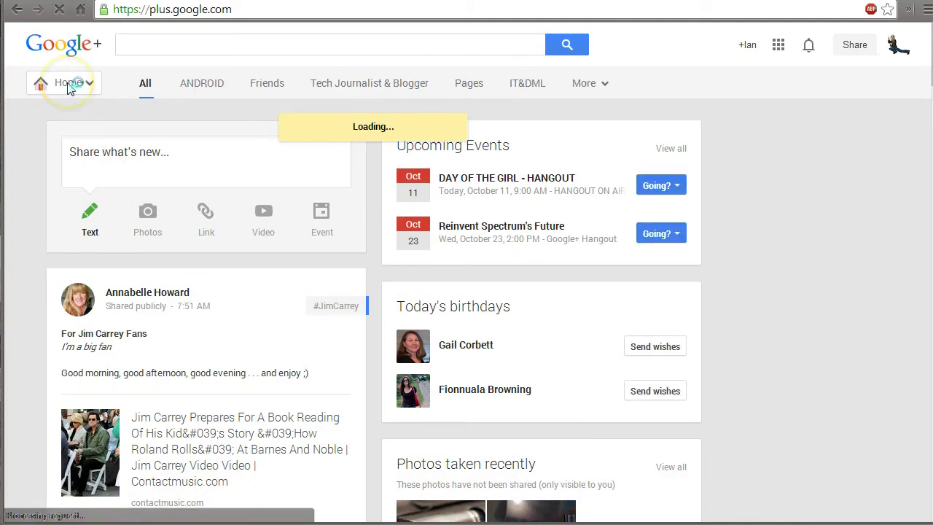
mouse_move(71, 88)
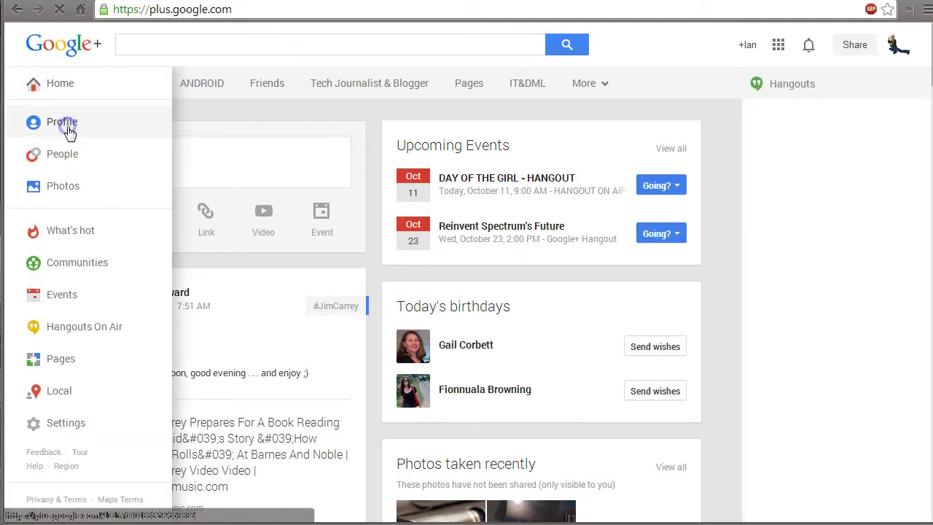
left_click(70, 130)
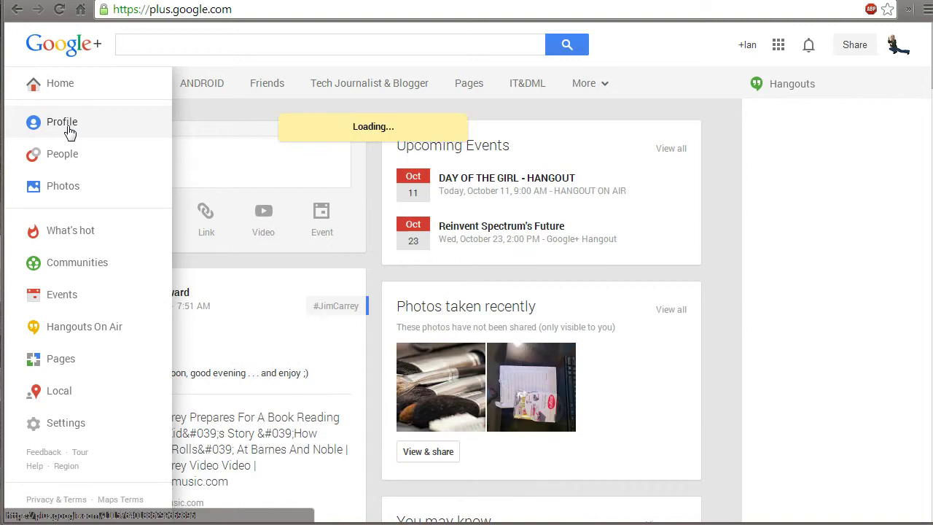
left_click(80, 132)
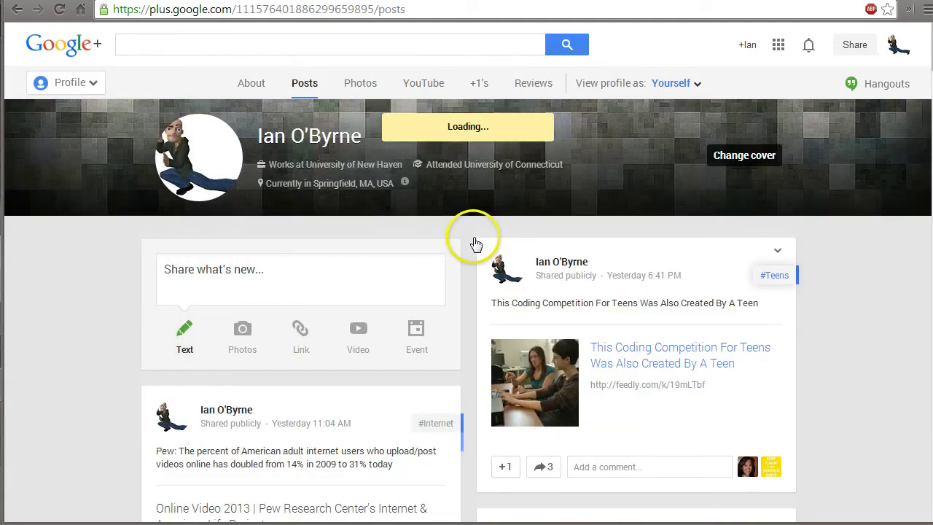
Look over the profile's cover area, view the name editing form, and close it without saving changes
scroll(459, 237, "down", 1)
scroll(456, 302, "up", 3)
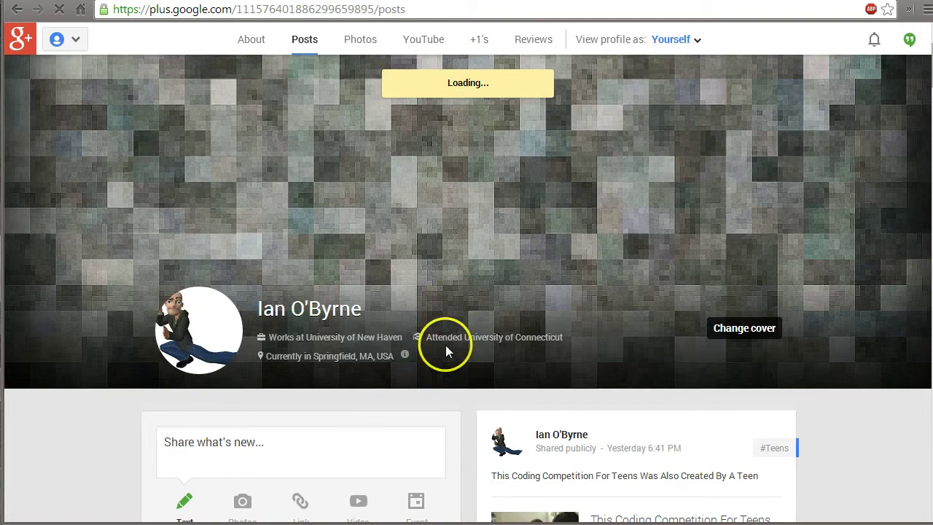
scroll(447, 352, "down", 2)
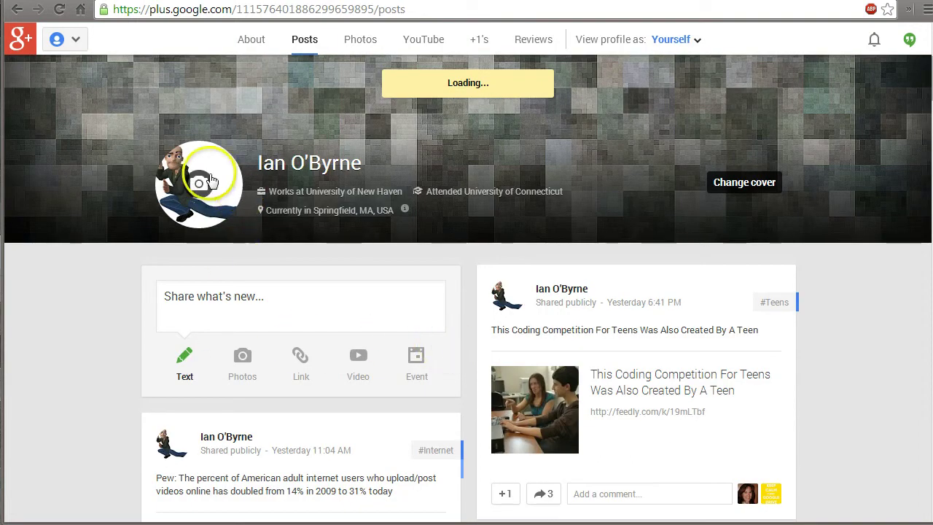
left_click(309, 164)
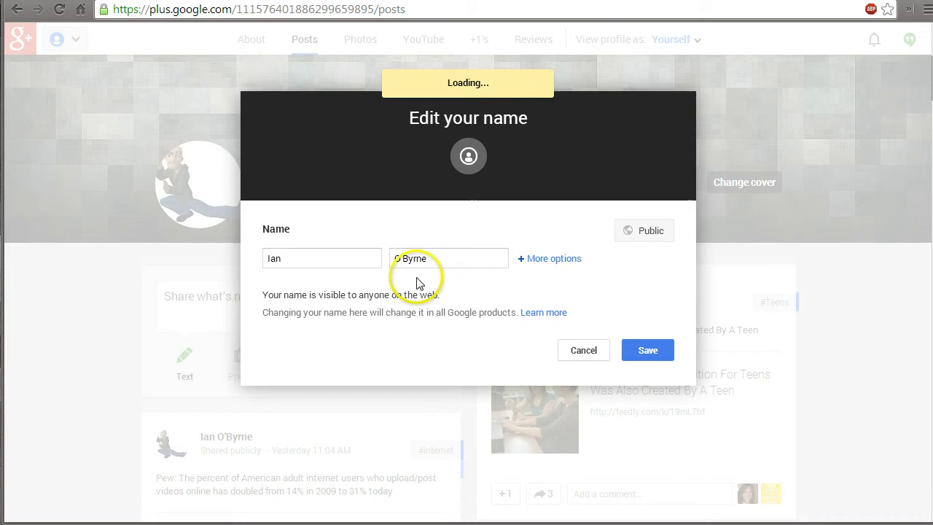
left_click(584, 350)
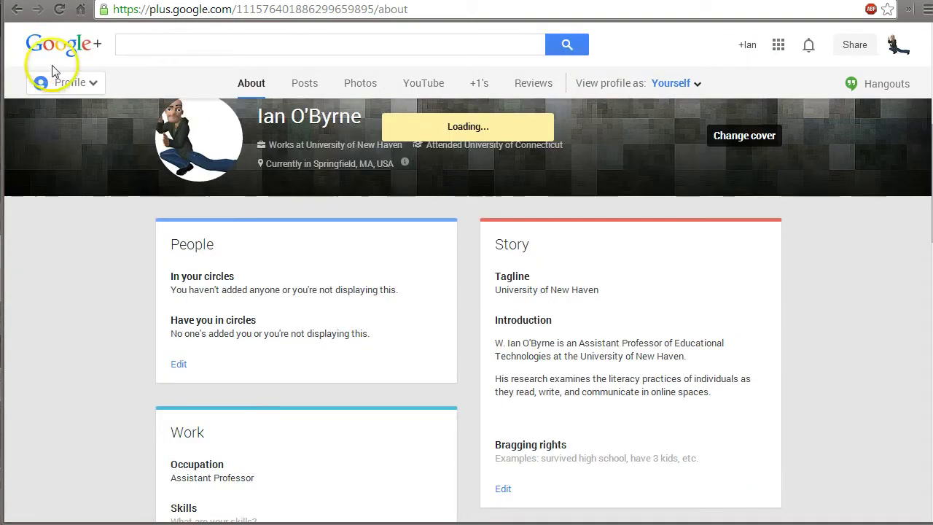
Check where Profile sits among the site's main sections and show the profile's About page
left_click(40, 82)
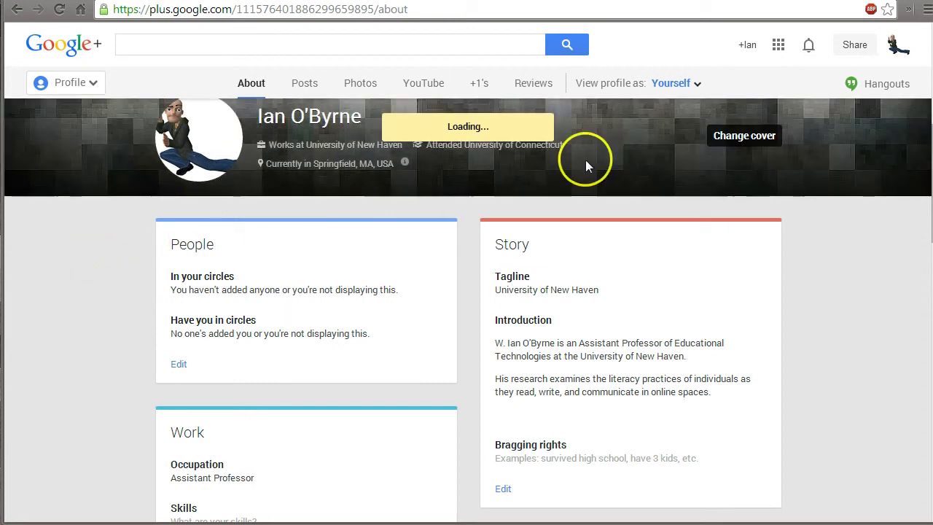
left_click(75, 88)
left_click(70, 125)
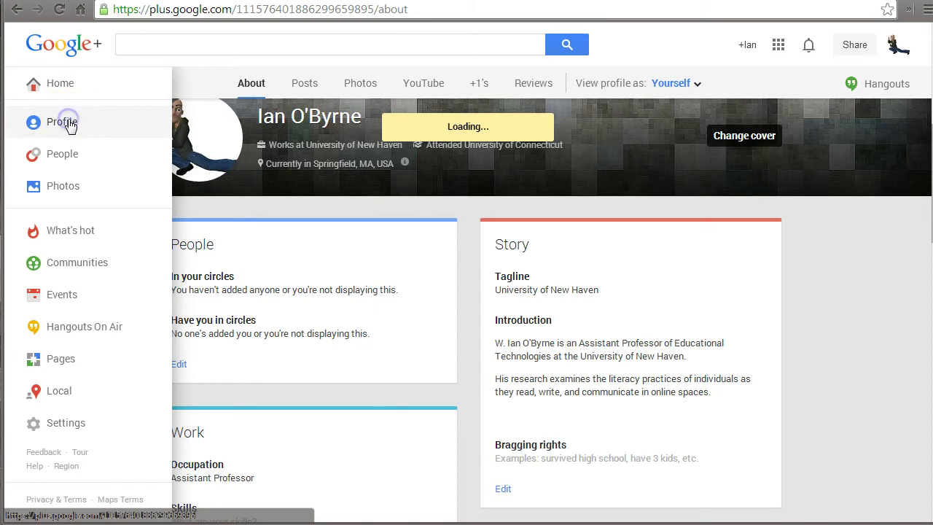
left_click(452, 246)
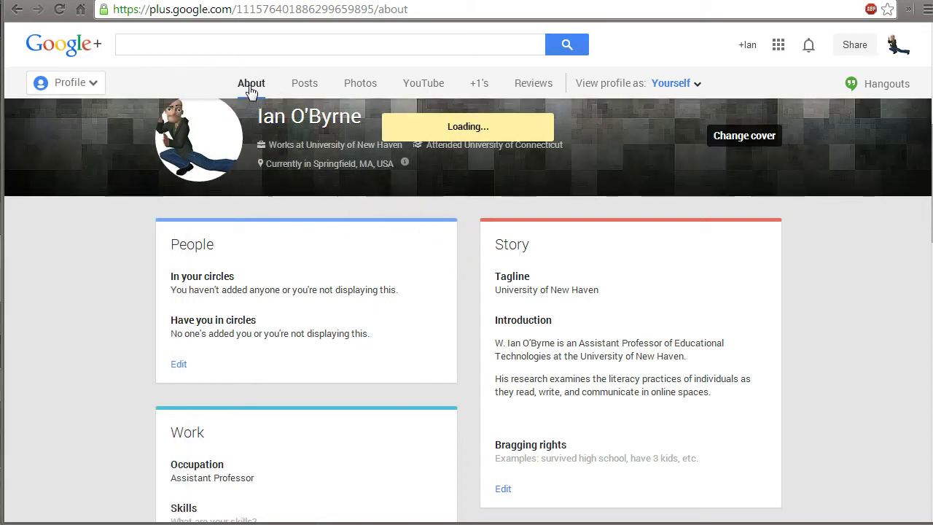
left_click(250, 85)
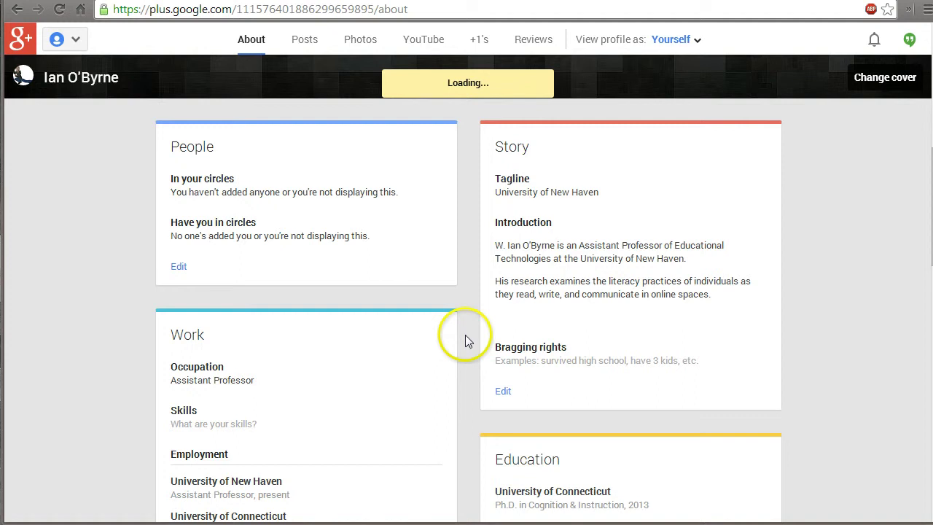
Examine the About page's sections, including Story, Work, Education, Places, Basic Information, Contact Information, Links and Apps
scroll(463, 337, "down", 4)
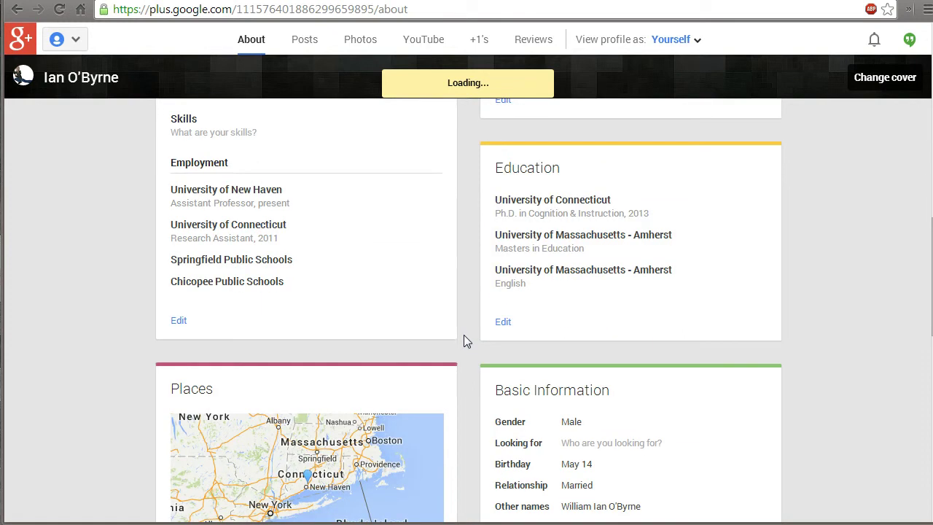
scroll(466, 342, "down", 3)
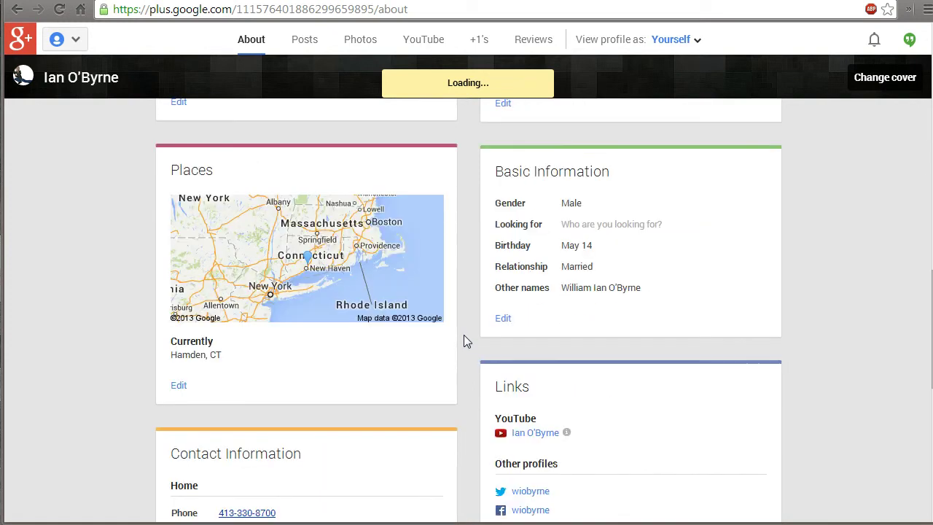
scroll(467, 341, "down", 3)
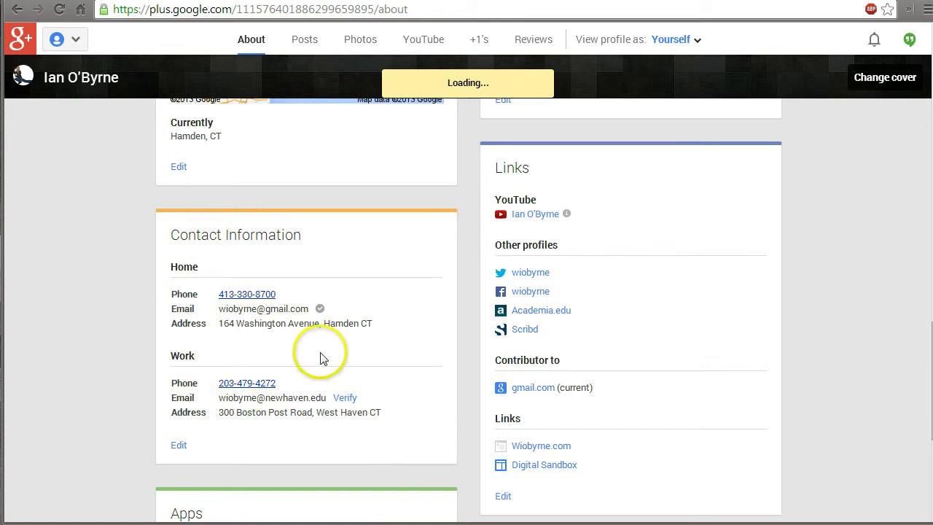
scroll(454, 408, "down", 4)
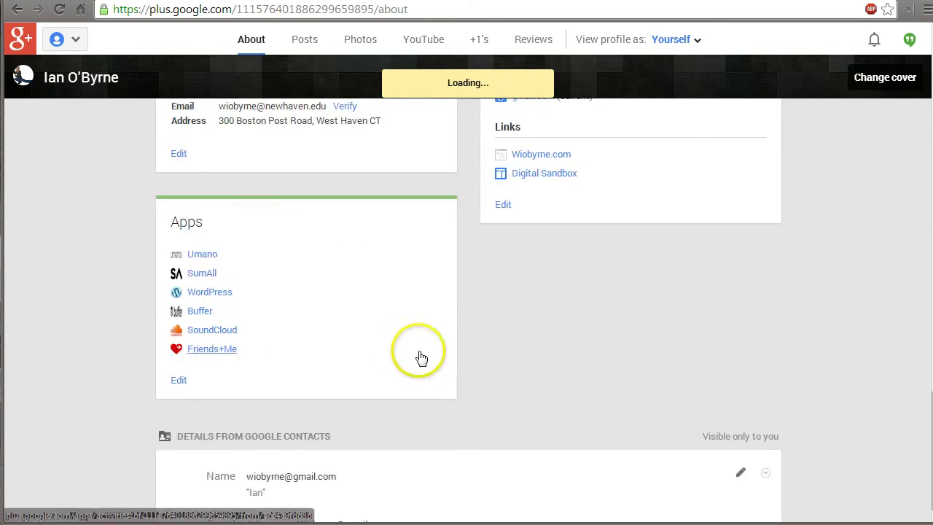
scroll(419, 362, "up", 4)
scroll(474, 273, "up", 1)
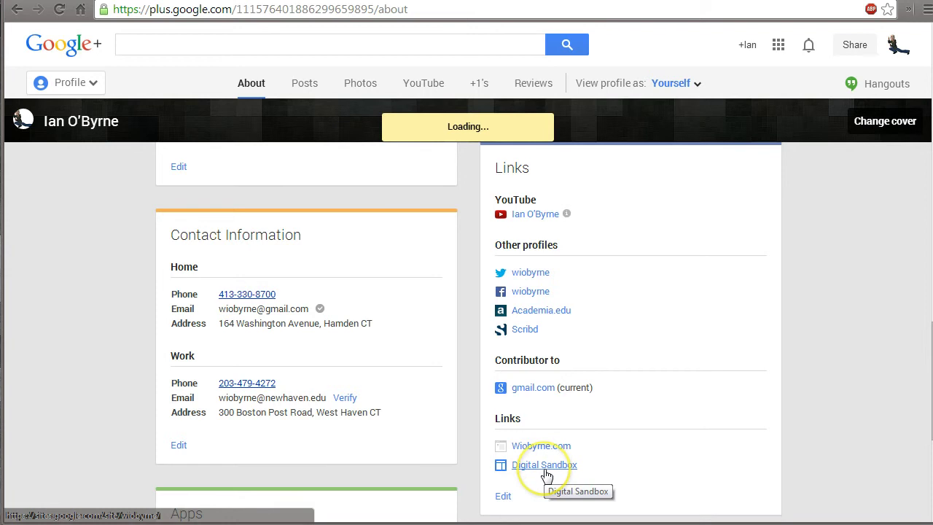
scroll(605, 427, "up", 2)
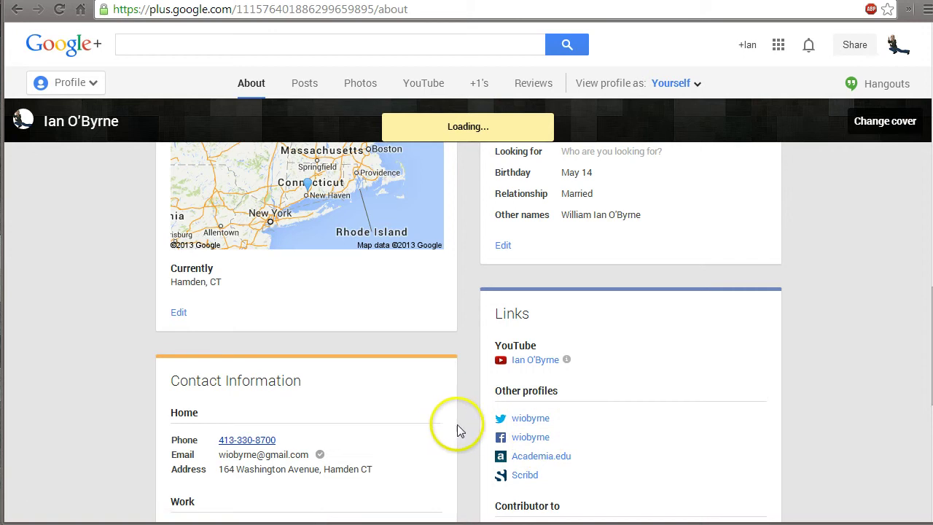
scroll(460, 424, "up", 4)
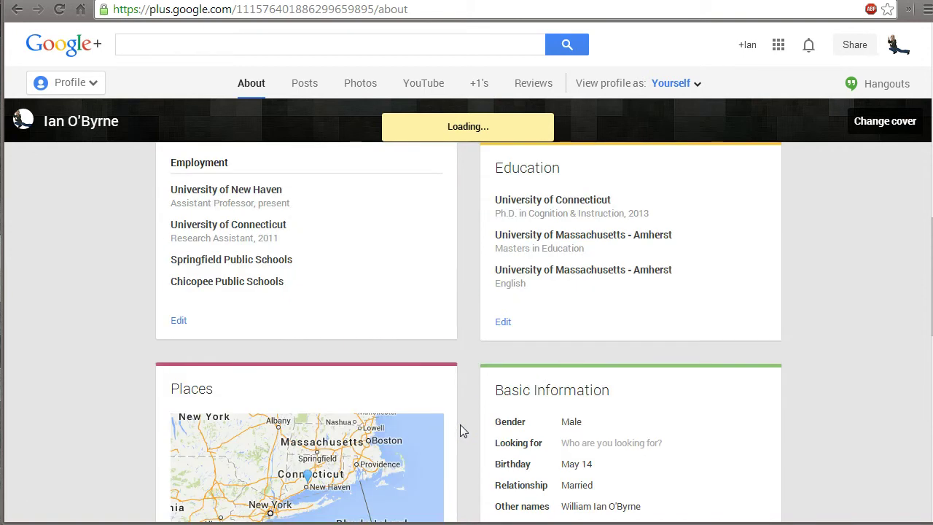
scroll(460, 425, "up", 3)
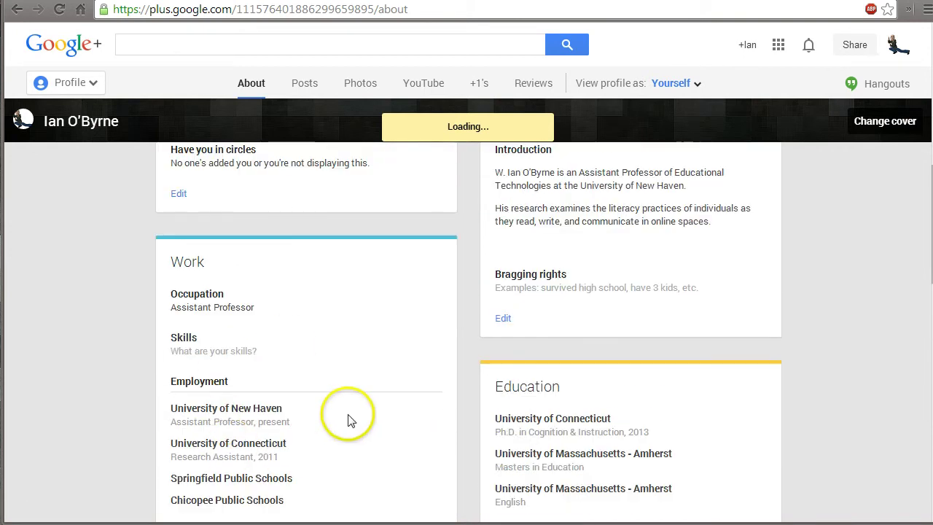
scroll(453, 420, "up", 4)
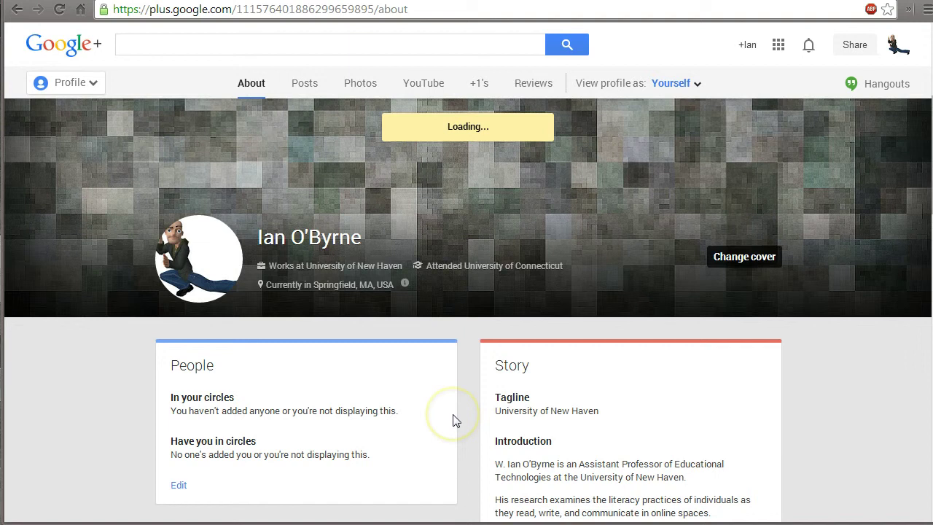
Show the profile's Posts and look through the shared posts before returning to the cover area
scroll(453, 421, "down", 1)
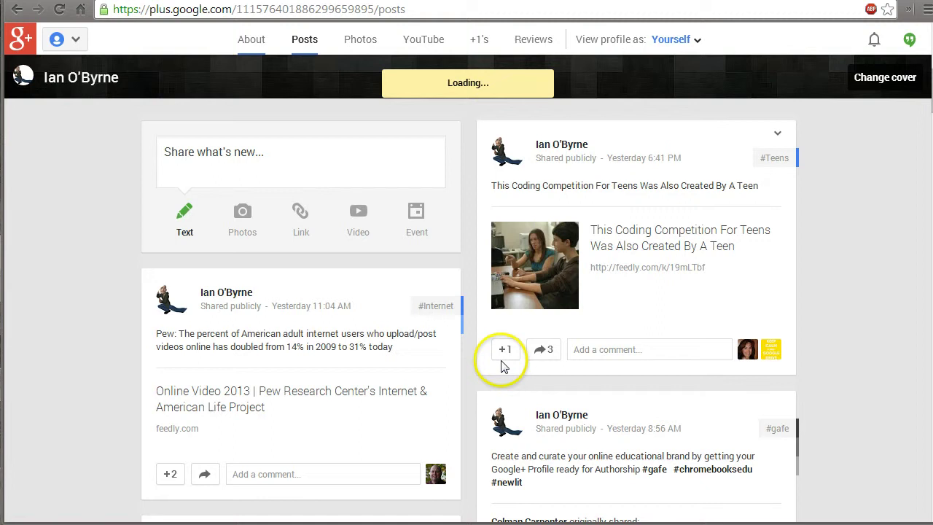
scroll(500, 364, "down", 12)
scroll(470, 371, "down", 12)
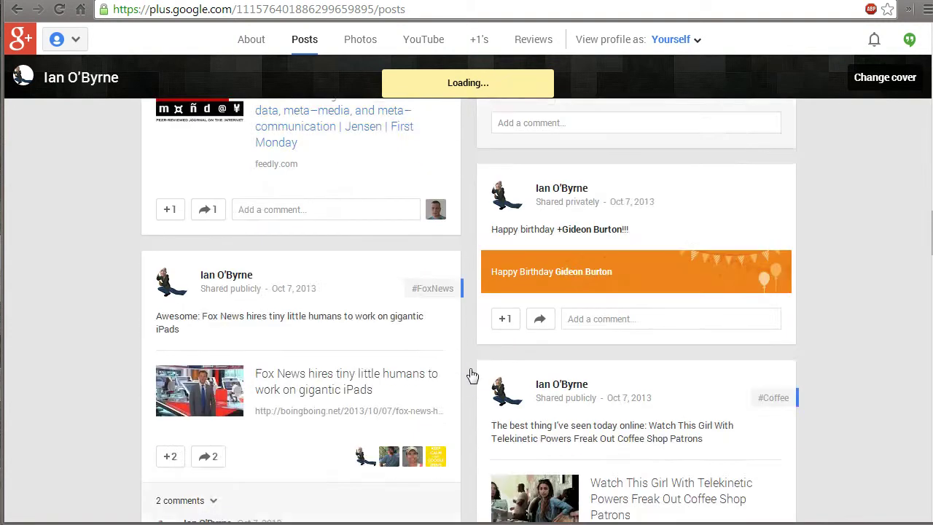
scroll(471, 373, "up", 15)
scroll(470, 373, "up", 8)
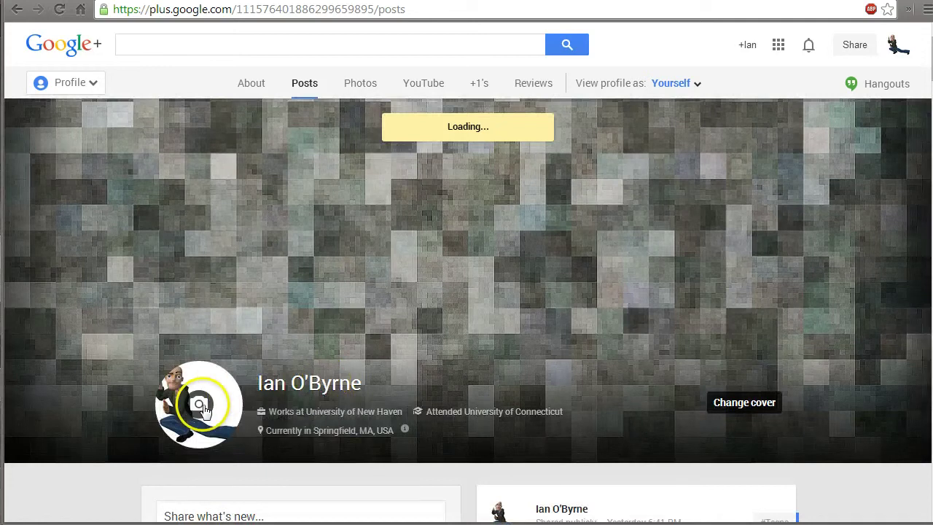
Examine the profile photo sources, including Albums, Photos of you and a file from the computer, and cancel without choosing a picture
left_click(203, 410)
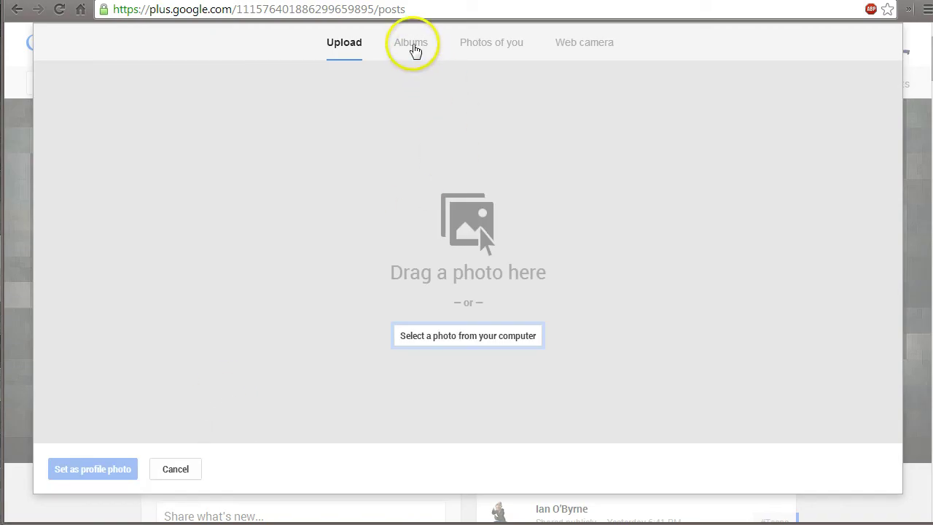
left_click(414, 48)
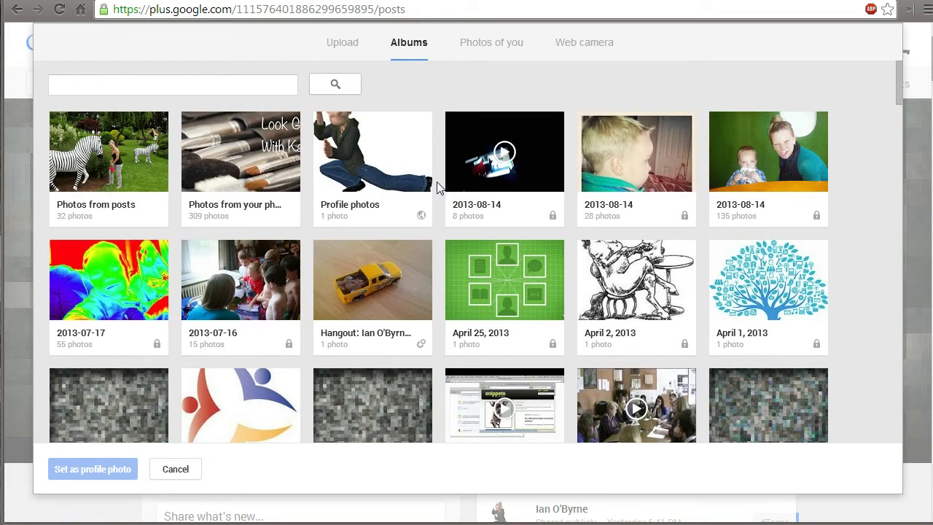
left_click(494, 40)
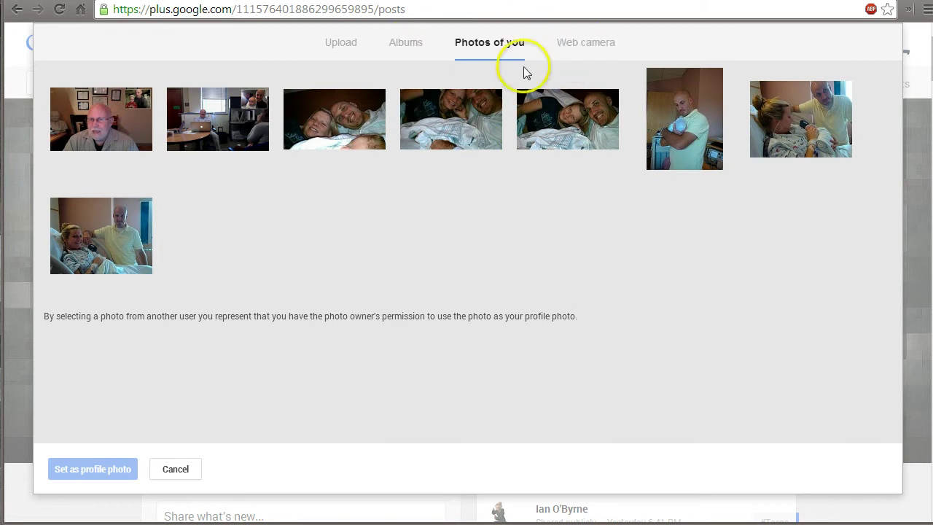
left_click(341, 44)
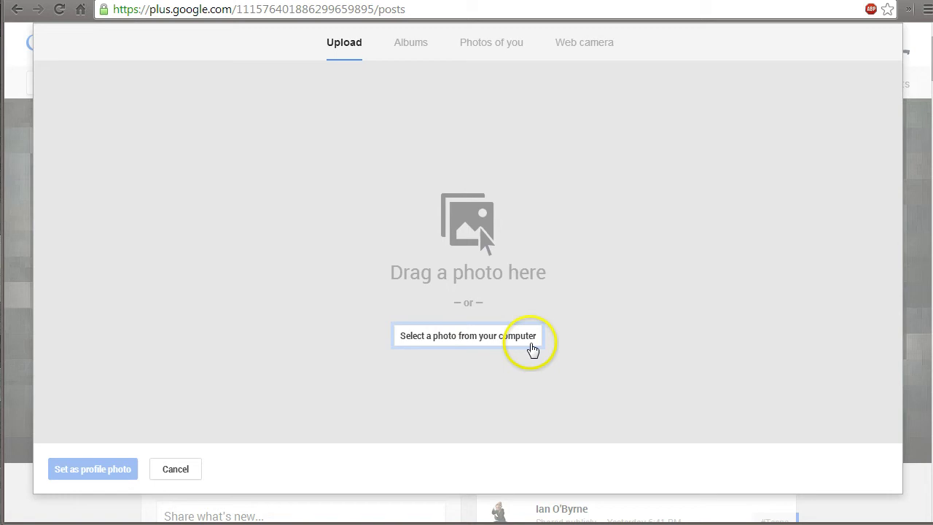
left_click(448, 337)
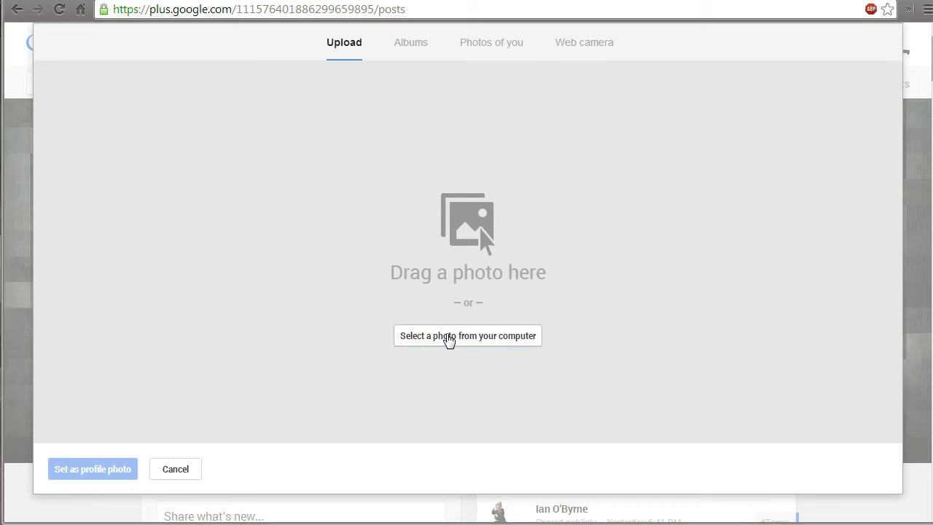
left_click(175, 469)
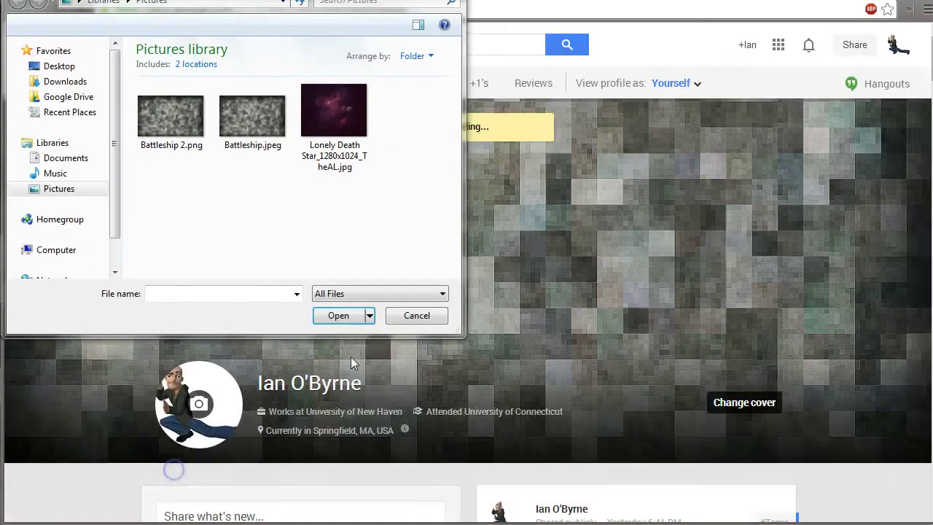
left_click(396, 316)
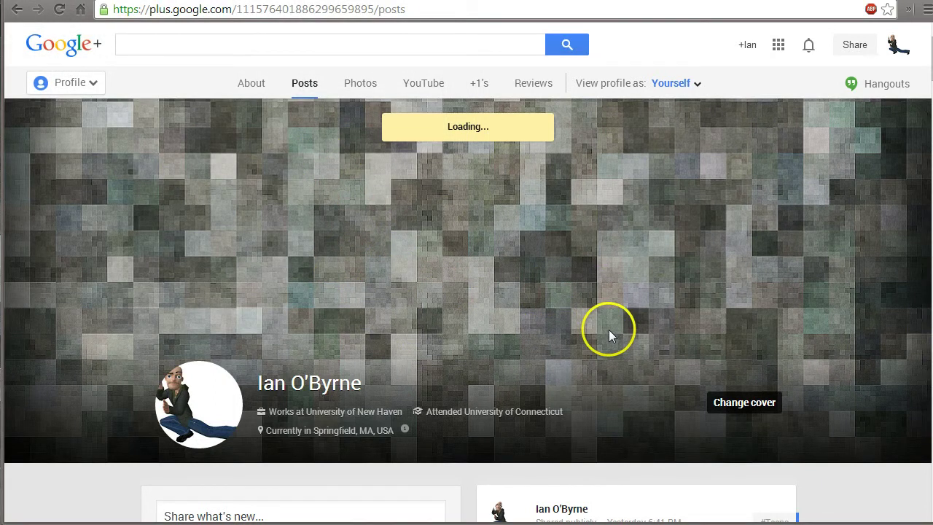
Look through the cover photo options in Gallery, Albums and Upload, and cancel without selecting a cover
left_click(733, 406)
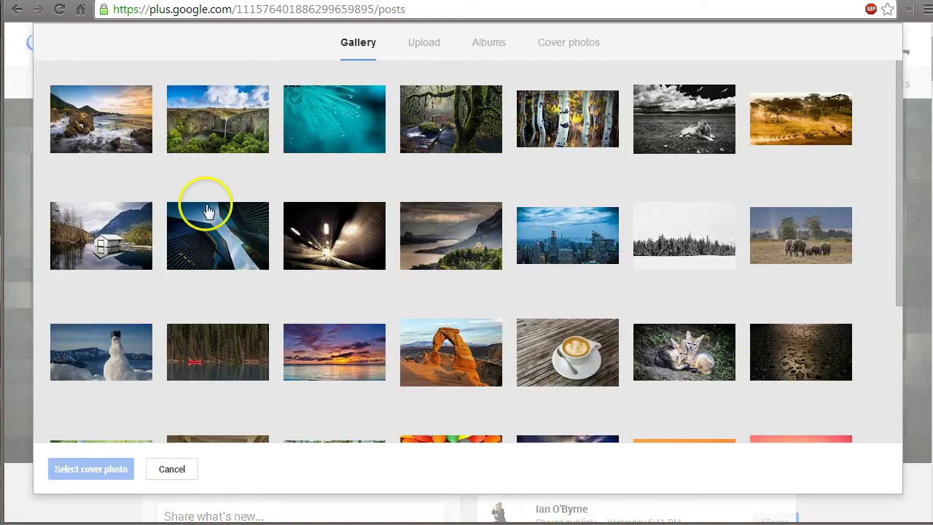
scroll(585, 302, "down", 3)
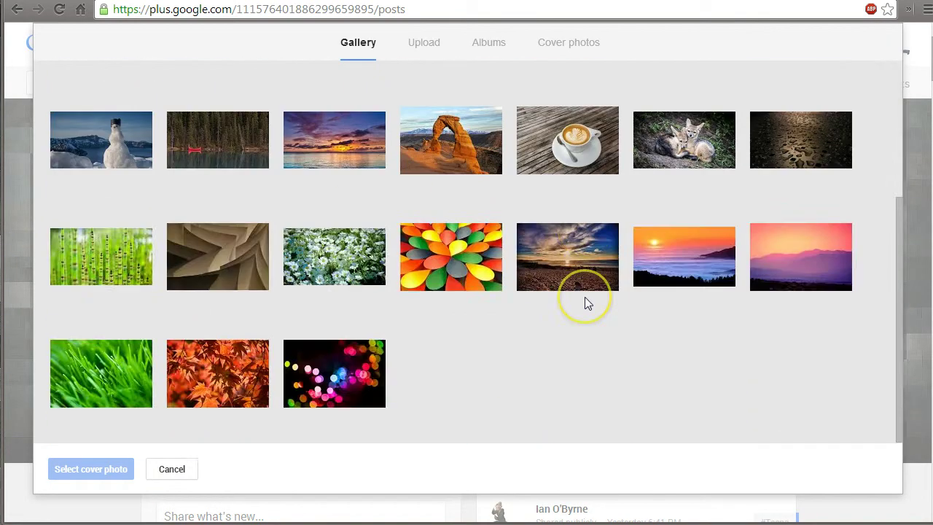
scroll(588, 302, "up", 3)
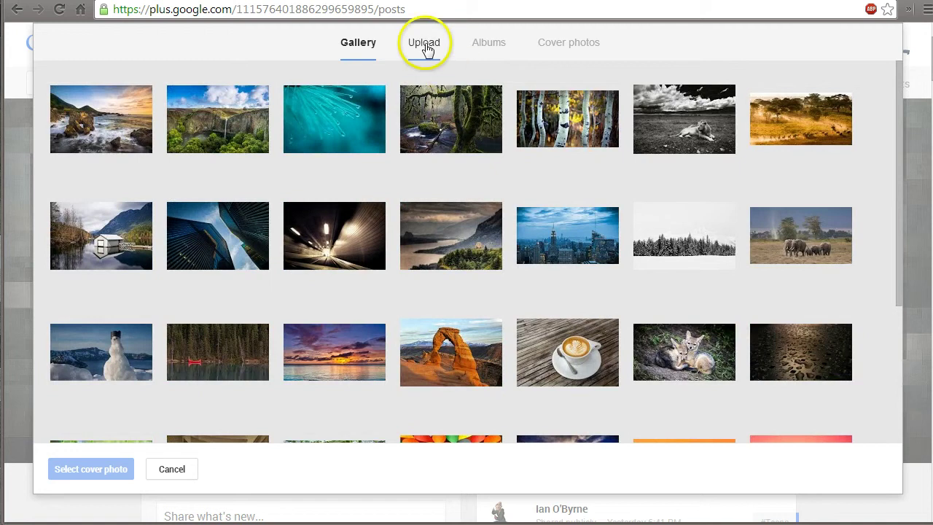
left_click(489, 43)
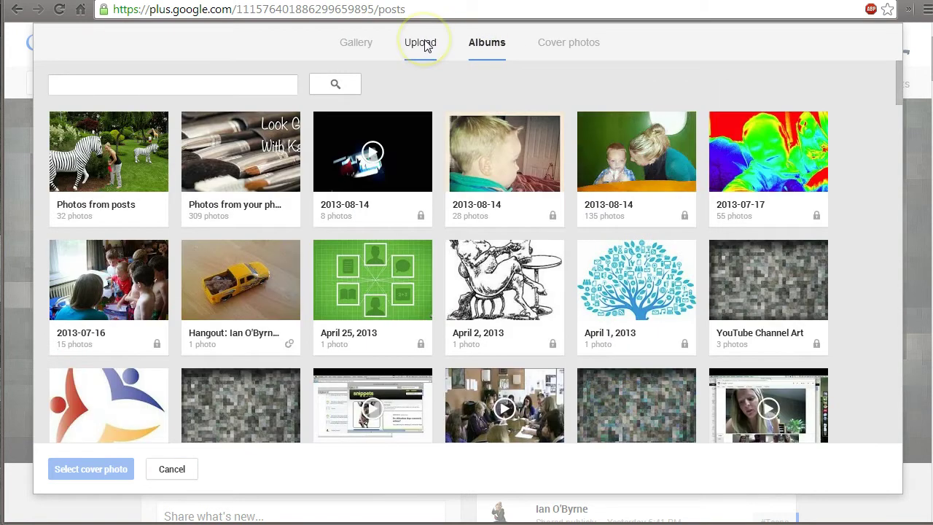
left_click(421, 42)
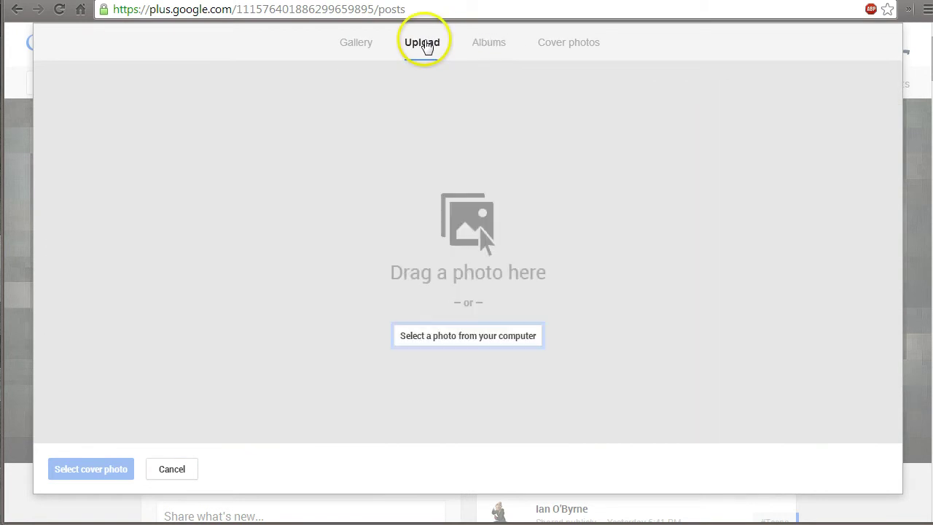
left_click(172, 469)
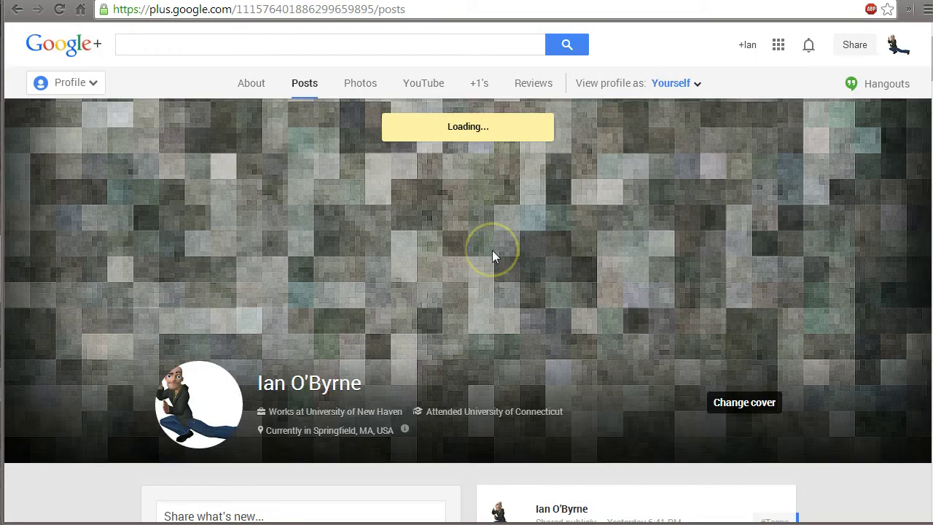
Look over the work, education and location details beneath the profile name and check the location's map preview
scroll(493, 255, "down", 3)
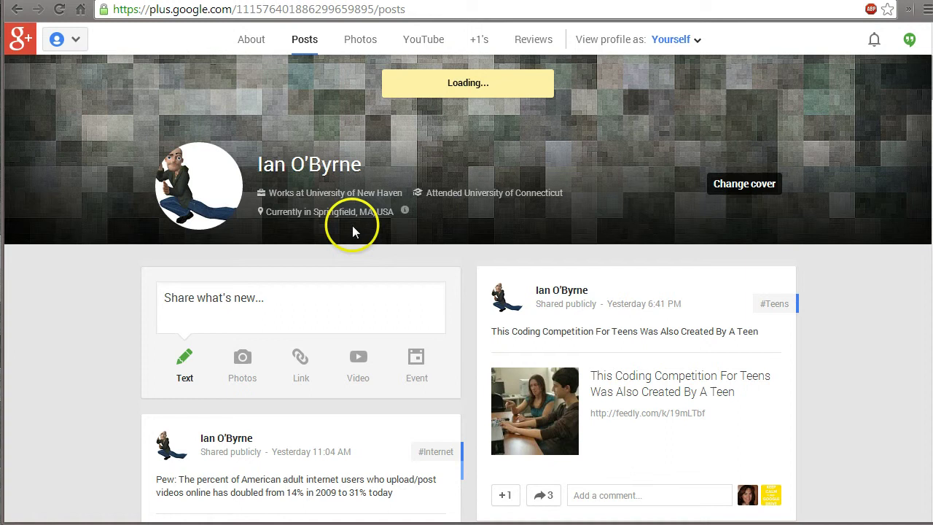
mouse_move(343, 218)
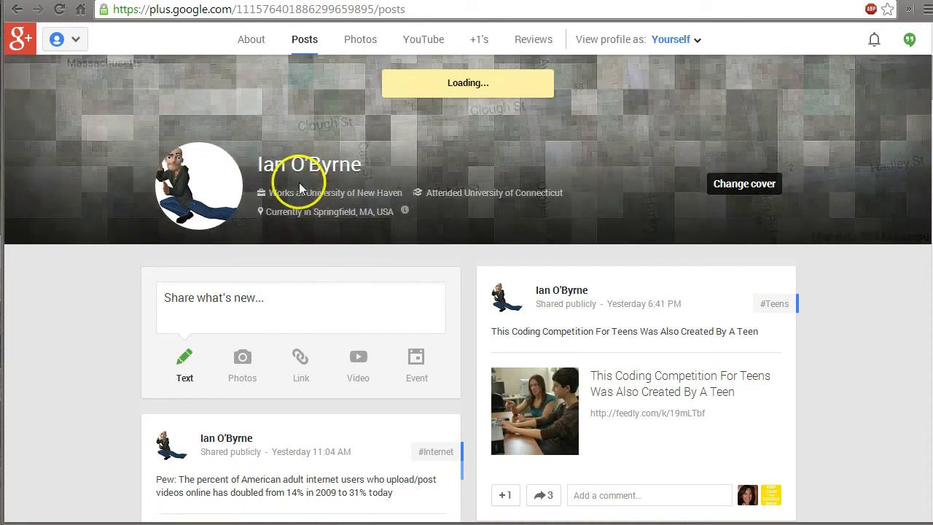
scroll(462, 295, "up", 4)
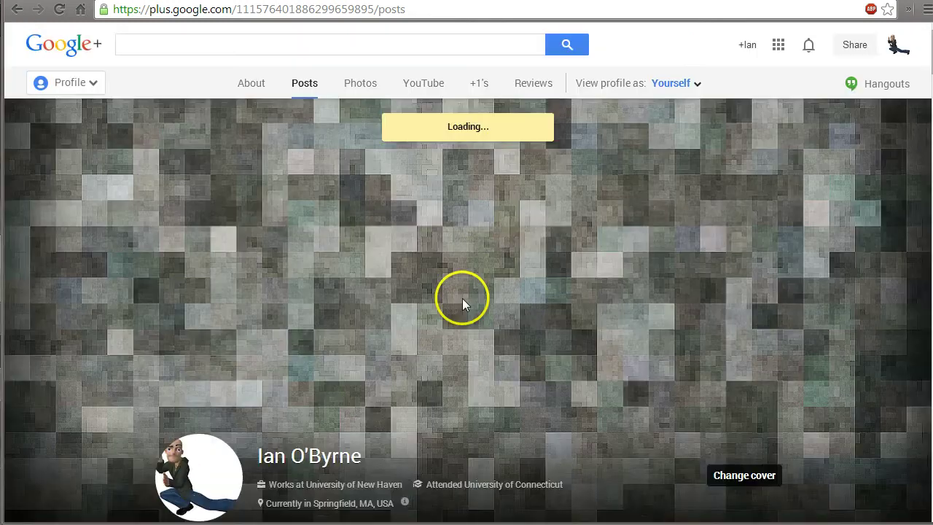
Show the Home stream and look through its posts, upcoming events and suggested people
left_click_drag(67, 42, 101, 340)
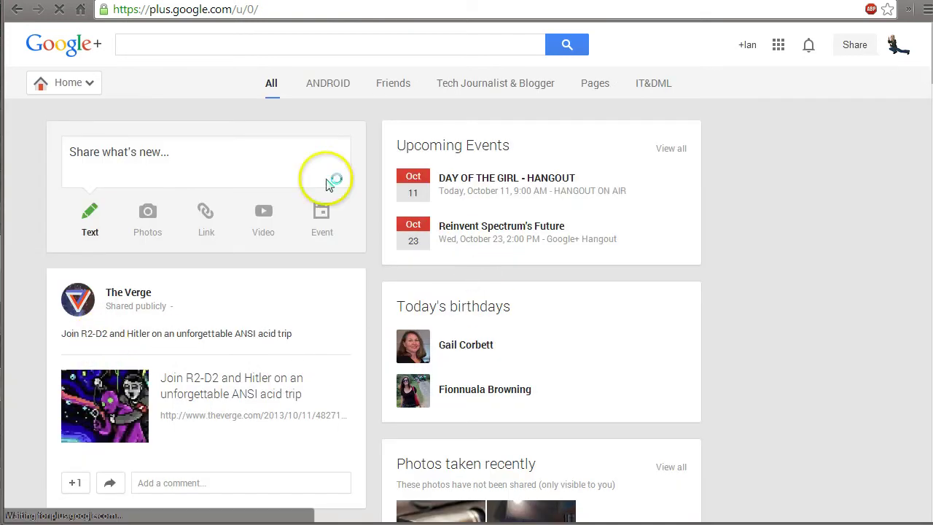
scroll(337, 305, "down", 5)
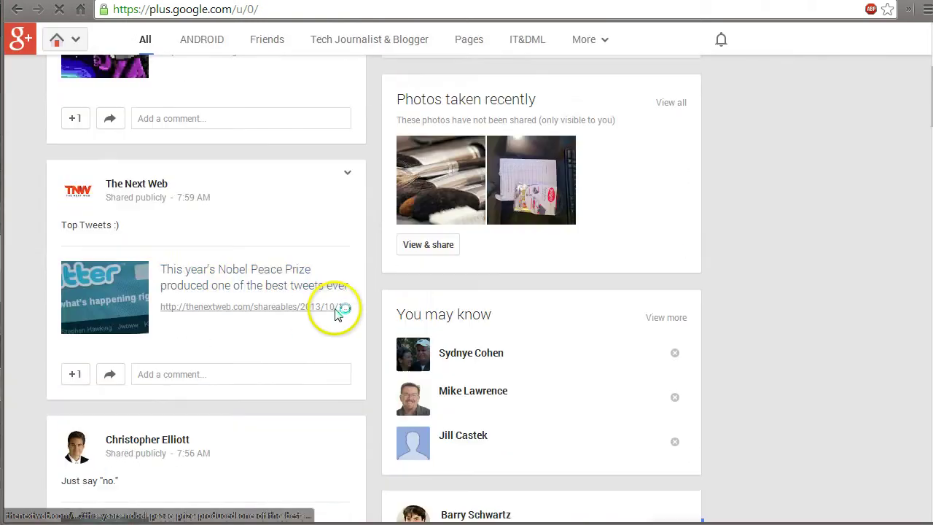
scroll(336, 311, "up", 5)
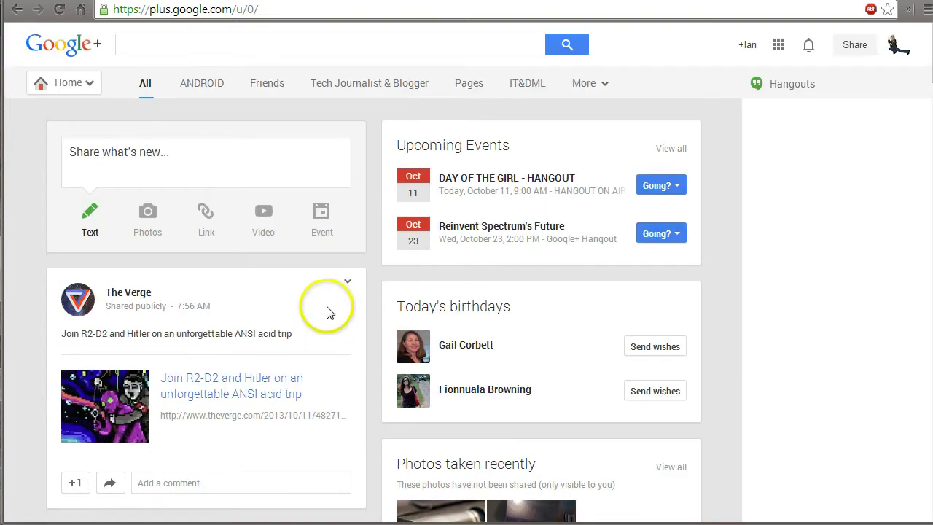
Return to the profile's Posts page and look over the profile photo and cover area
left_click(82, 86)
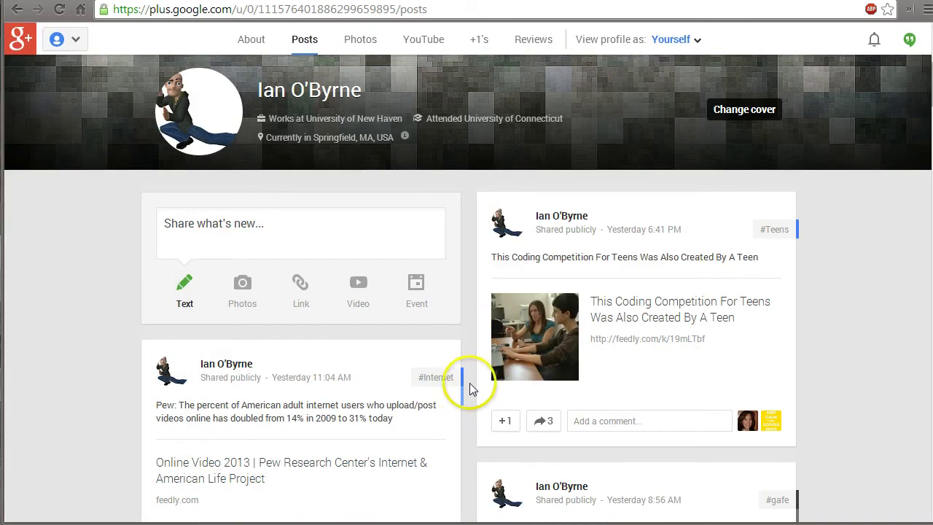
scroll(471, 371, "up", 3)
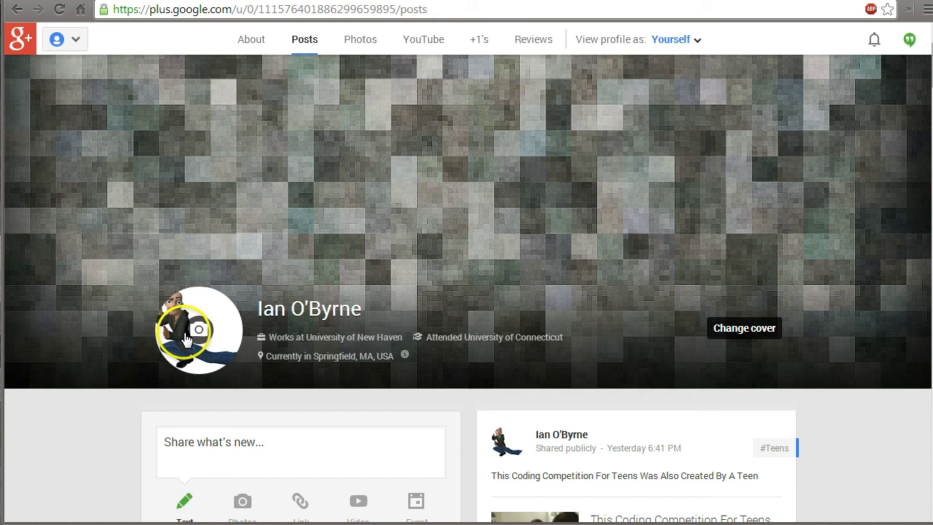
left_click(460, 433)
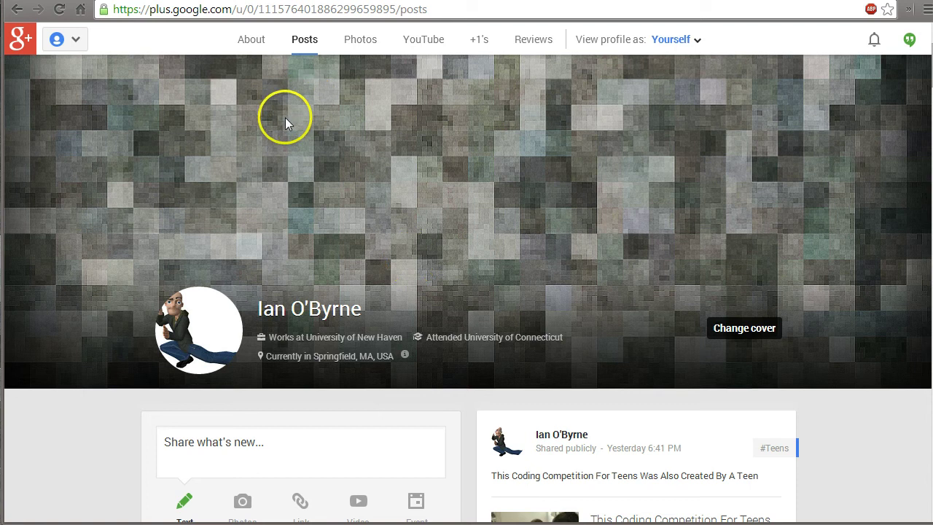
Show the Google account sign-up page again and review the fields of its registration form
left_click(255, 11)
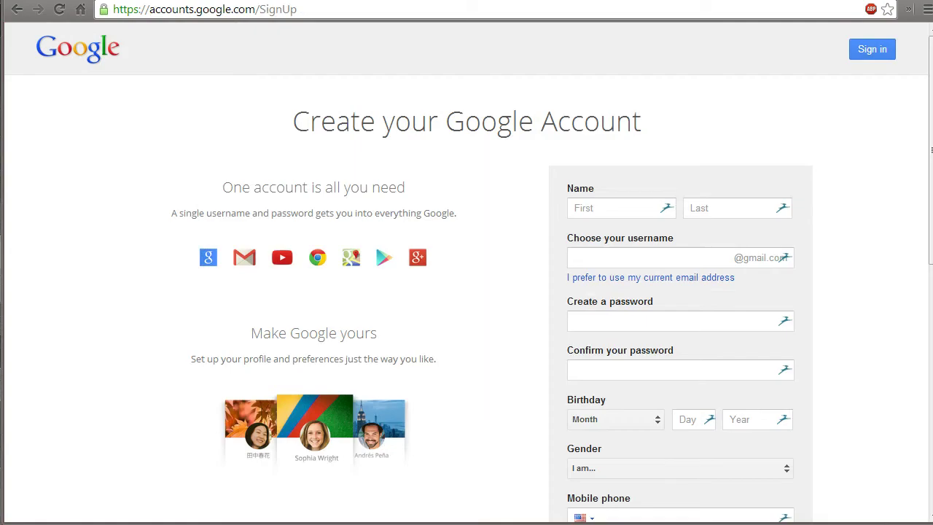
scroll(511, 328, "down", 1)
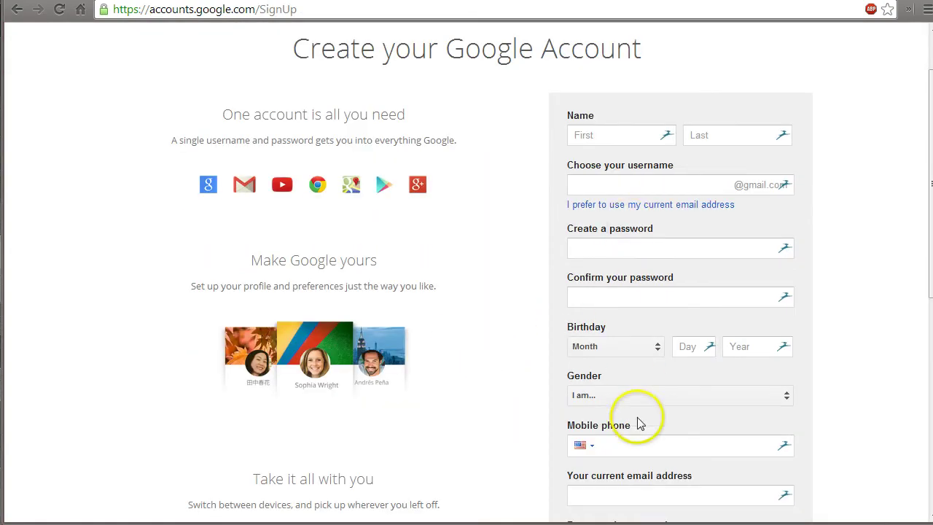
scroll(634, 318, "down", 2)
scroll(635, 323, "up", 3)
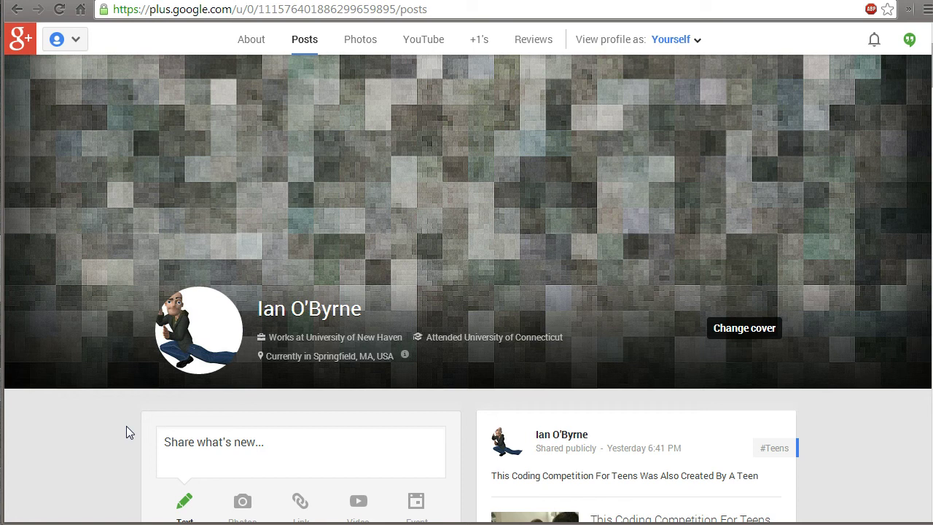
Go back from the profile page to the Google+ Home stream
scroll(126, 425, "up", 3)
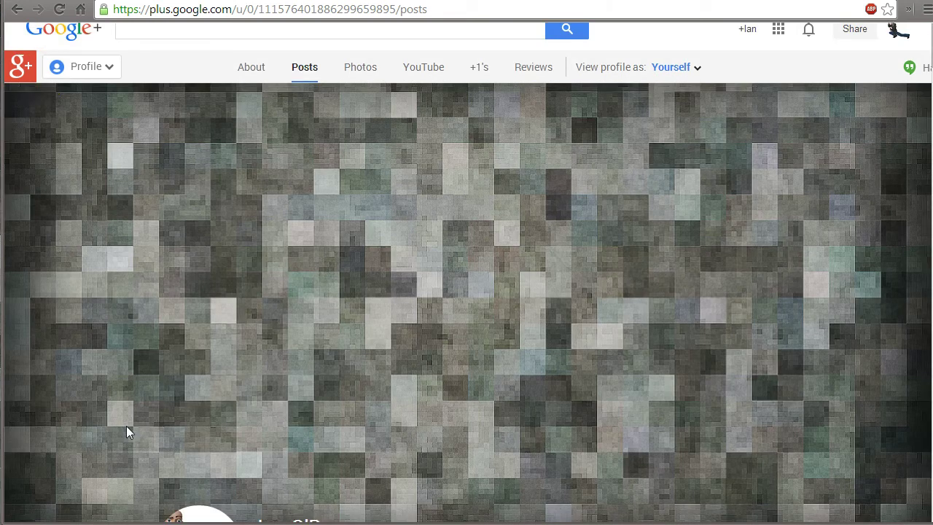
left_click(19, 67)
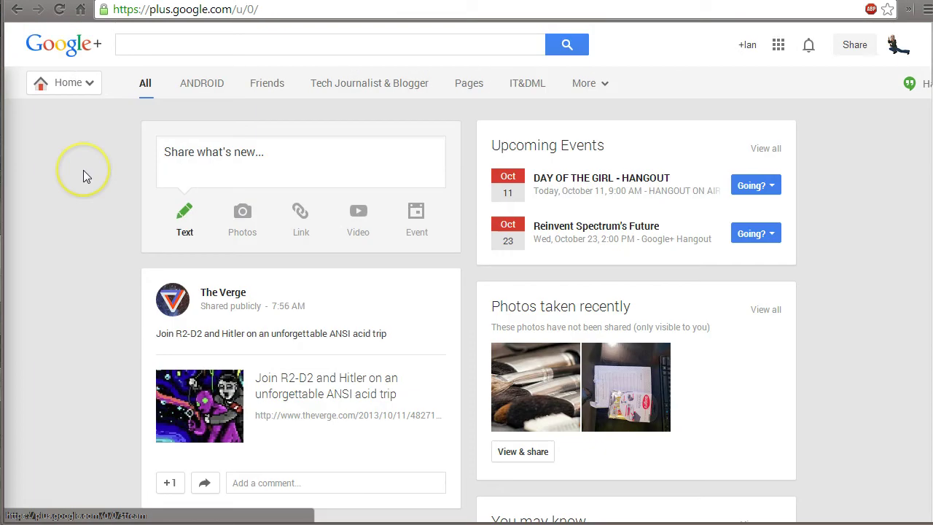